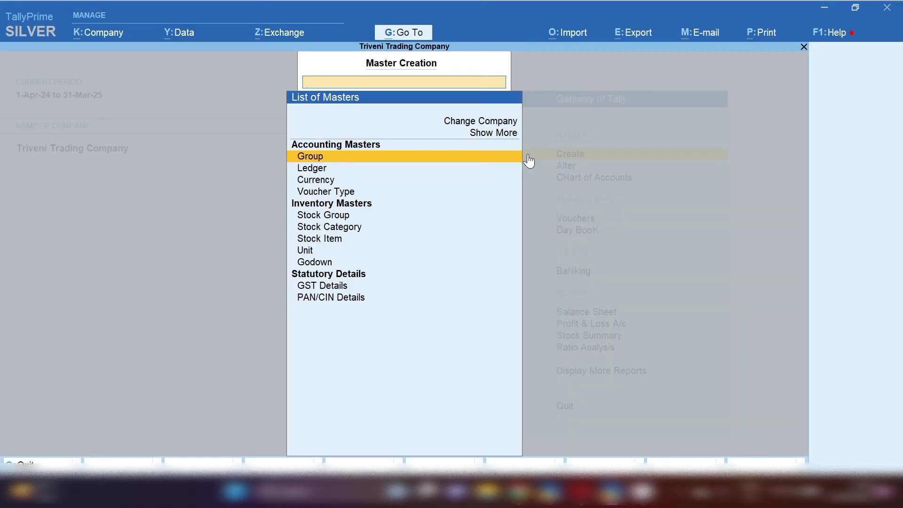
# - Start a new ledger named Cess and place it under Duties & Taxes
pyautogui.press('Down')
pyautogui.press('Return')
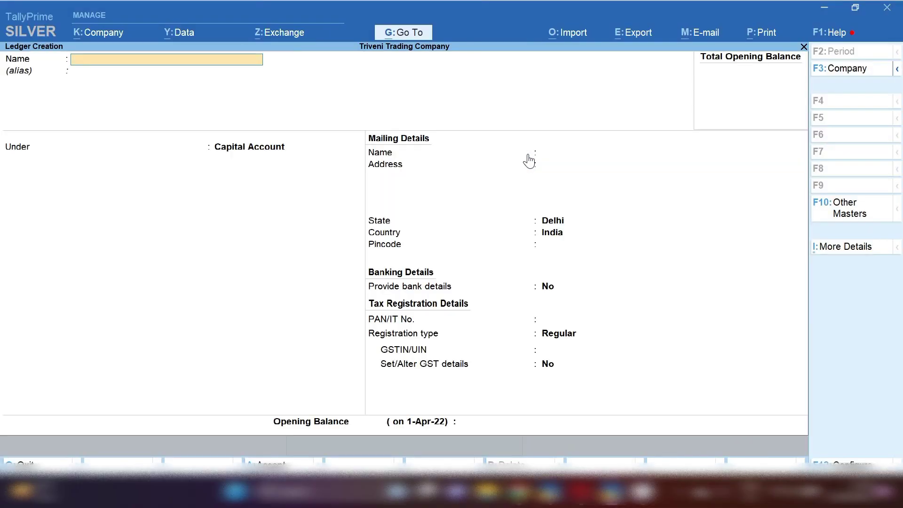
pyautogui.write('Cess')
pyautogui.press('Return')
pyautogui.press('Return')
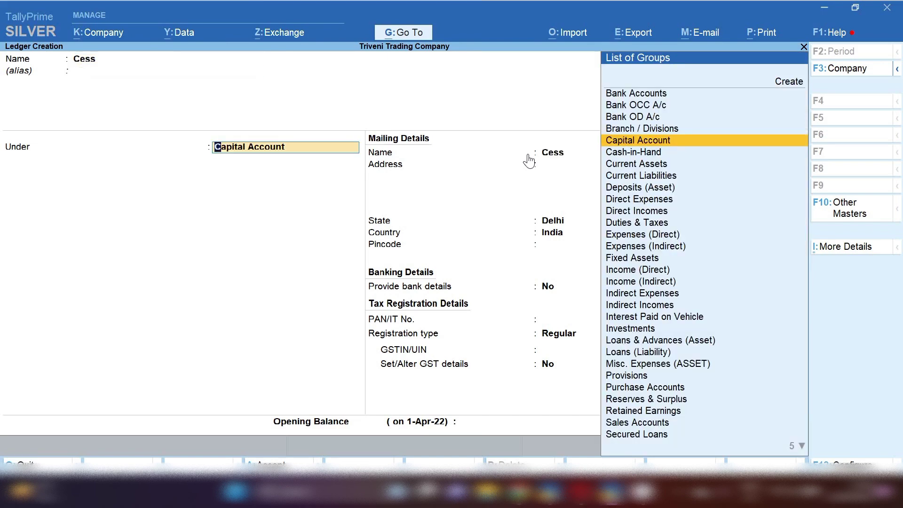
pyautogui.write('Du')
pyautogui.press('Return')
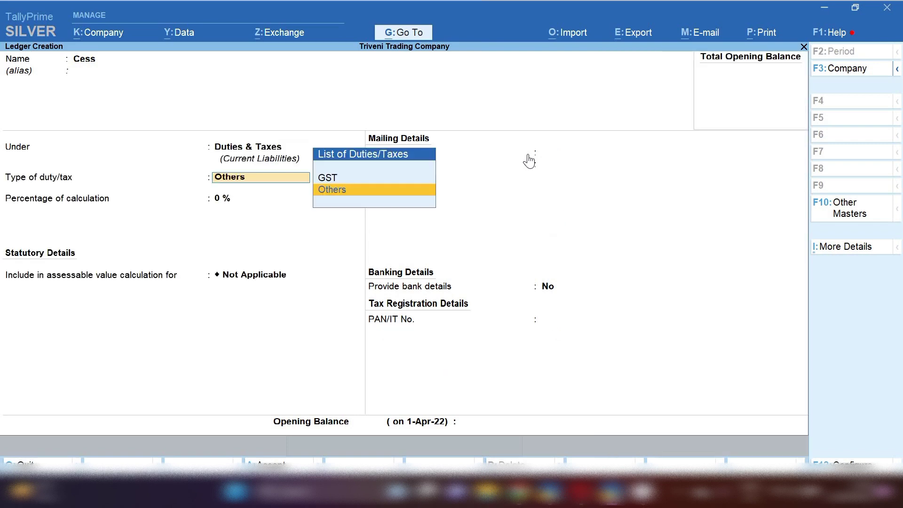
# - Set duty type GST, tax type Cess, valuation Based on Quantity, and save the ledger
pyautogui.press('Up')
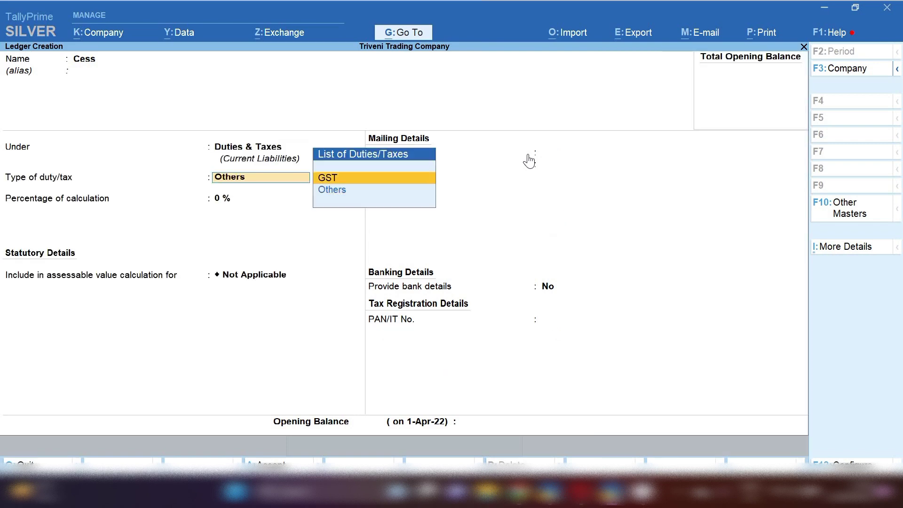
pyautogui.press('Return')
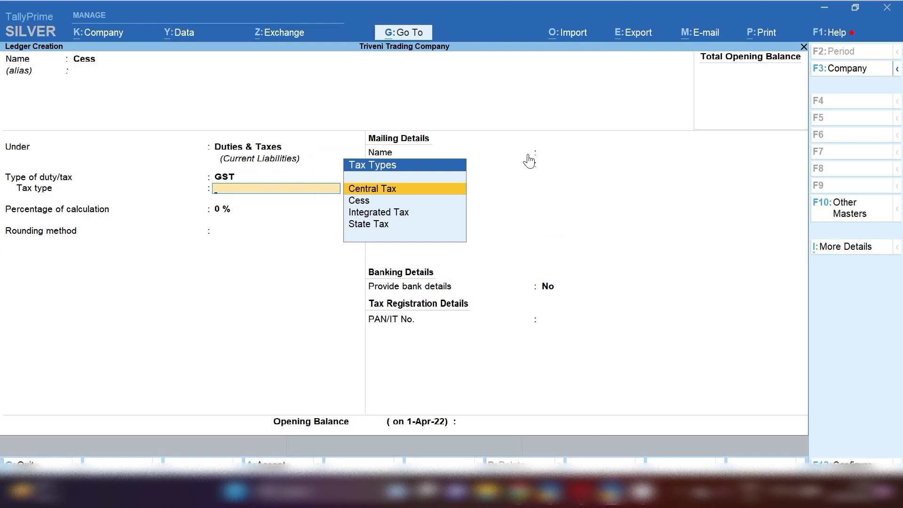
pyautogui.press('Down')
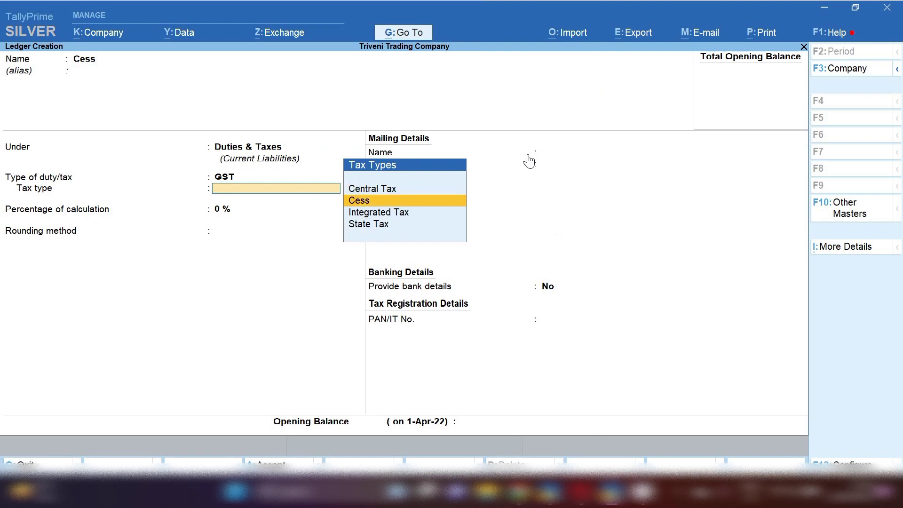
pyautogui.press('Return')
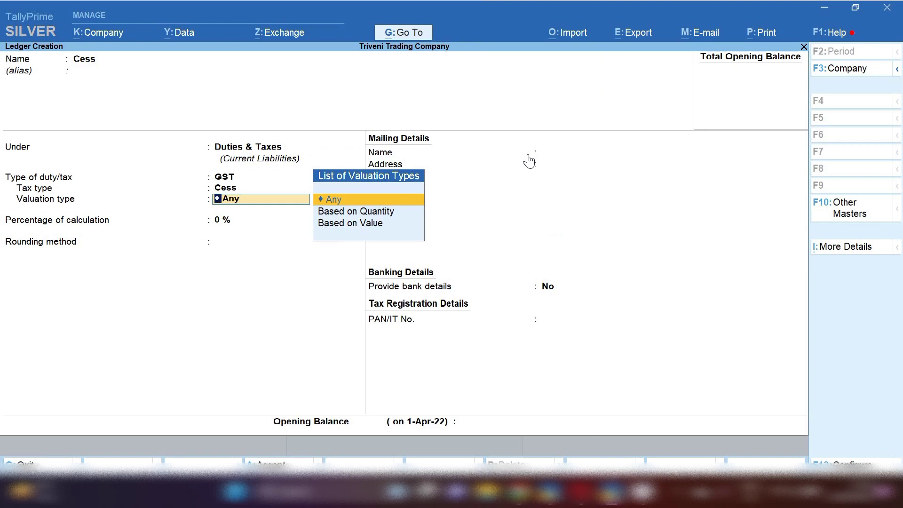
pyautogui.press('Down')
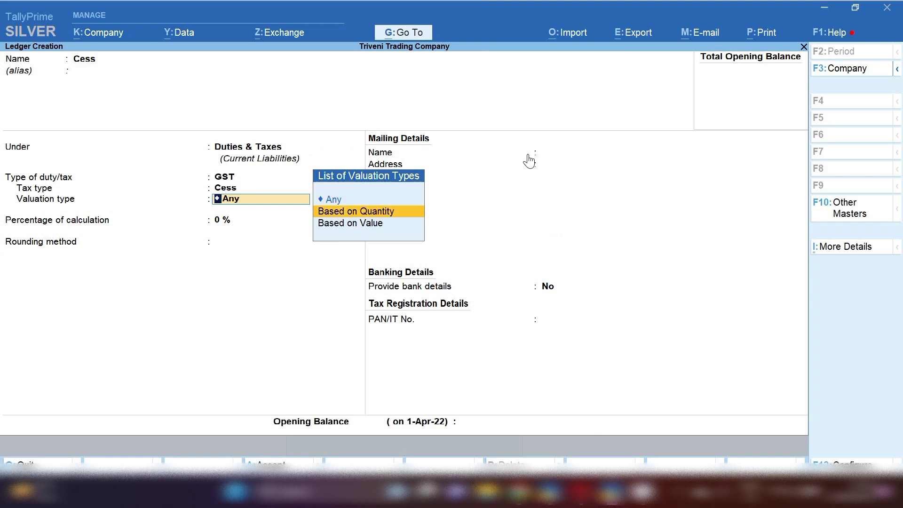
pyautogui.press('Down')
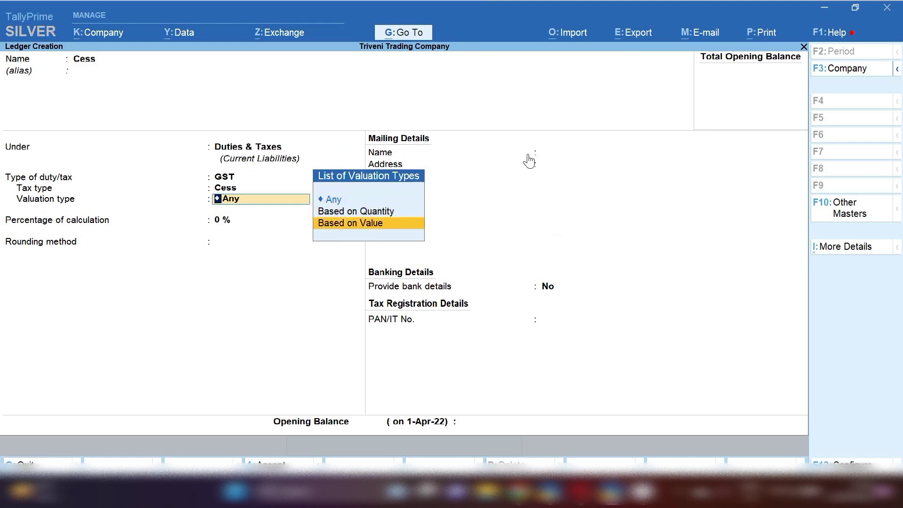
pyautogui.press('Up')
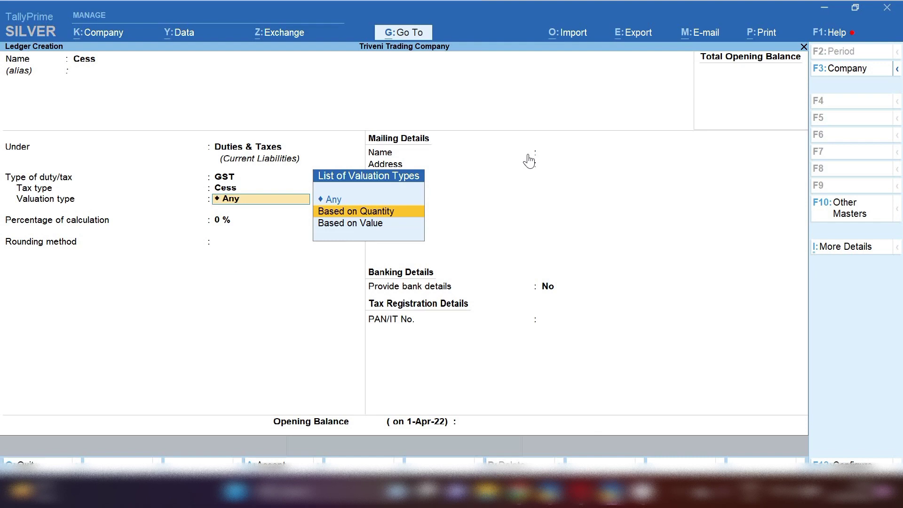
pyautogui.press('Down')
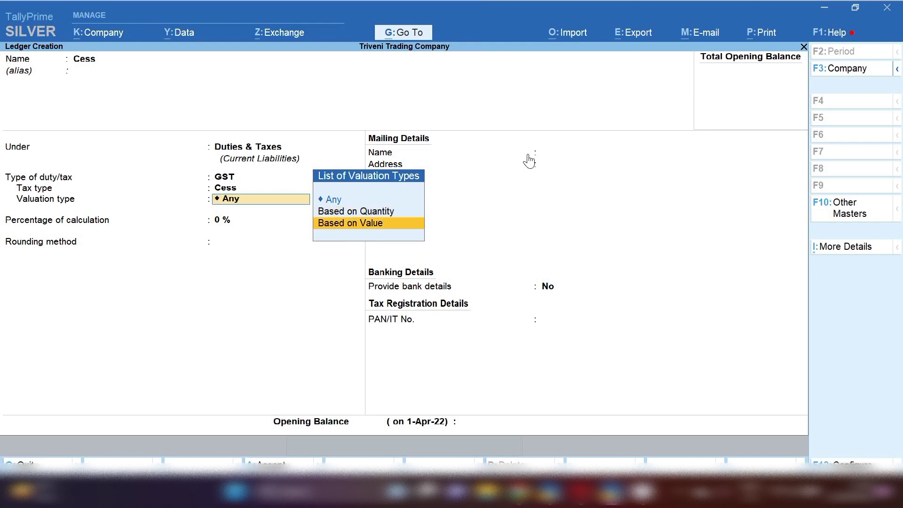
pyautogui.press('Up')
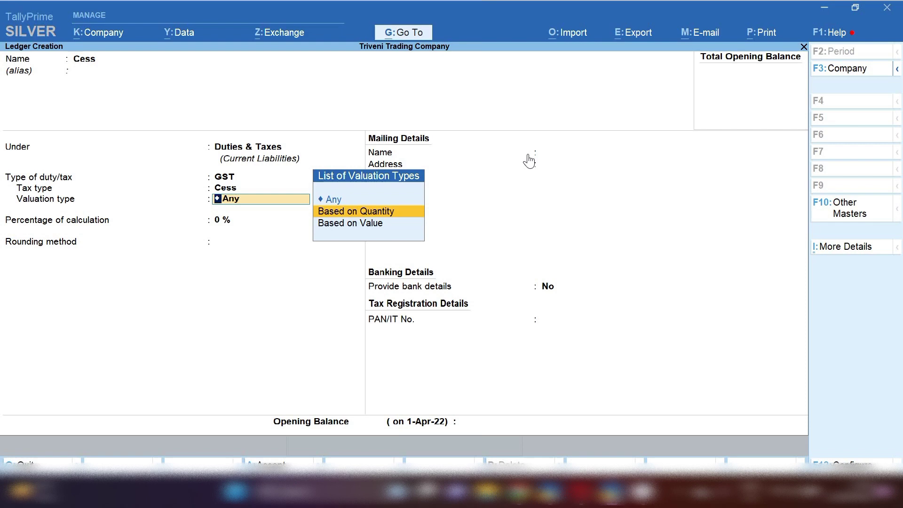
pyautogui.press('Return')
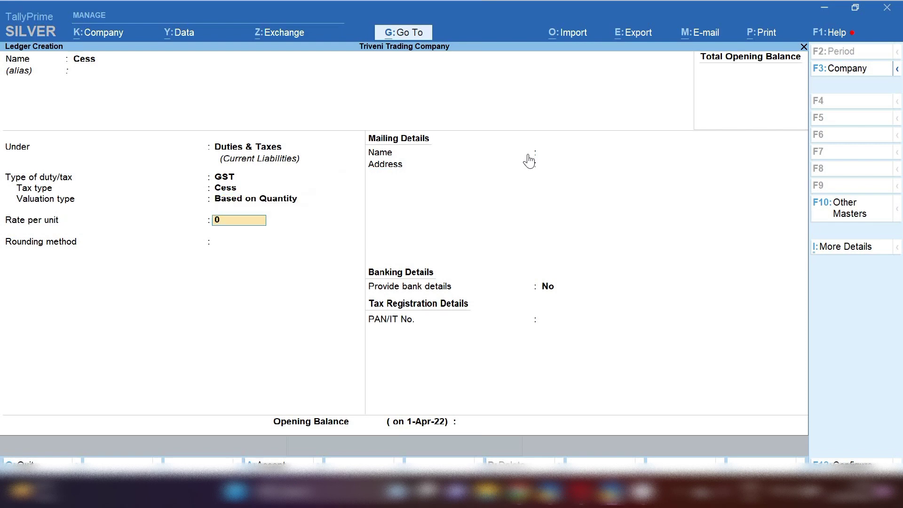
pyautogui.hotkey('ctrl', 'a')
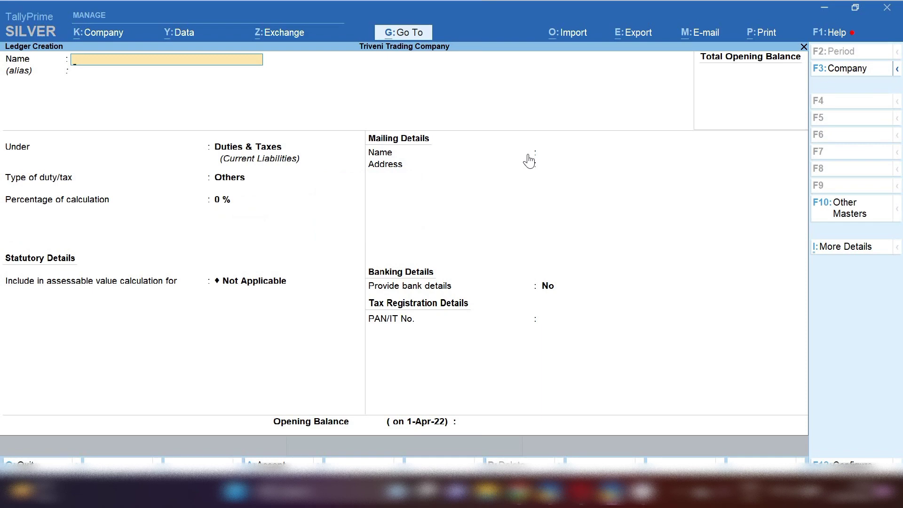
# - Create 'Cess on Quatity' under Duties & Taxes with GST, Cess tax type, Based on Quantity
pyautogui.write('Cess on Quatity')
pyautogui.press('Return')
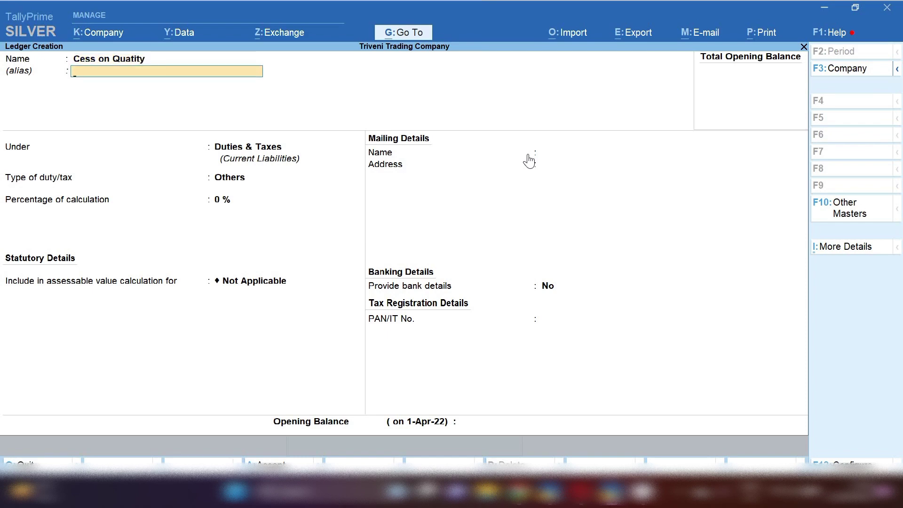
pyautogui.press('Return')
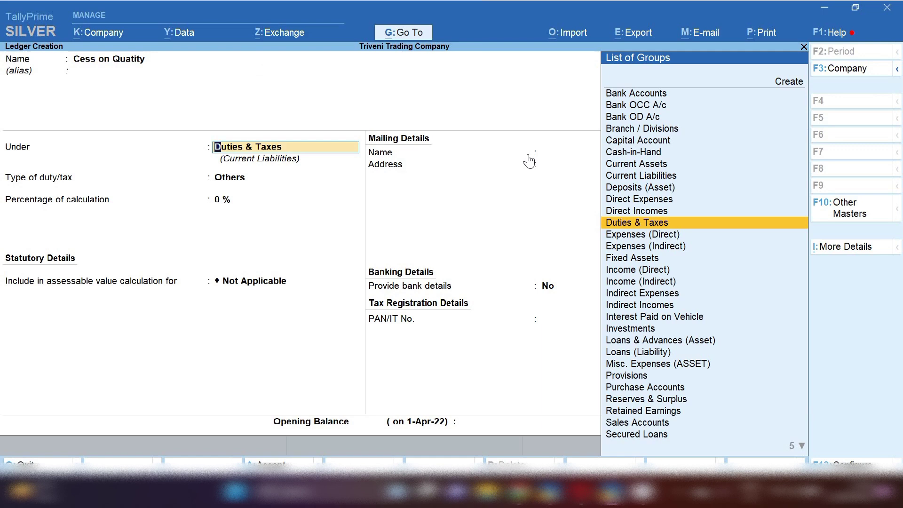
pyautogui.press('Return')
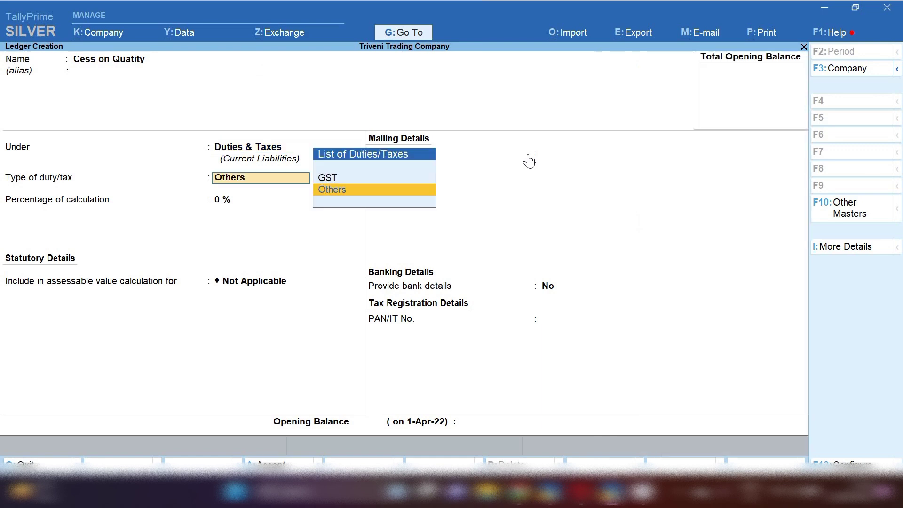
pyautogui.press('Up')
pyautogui.press('Return')
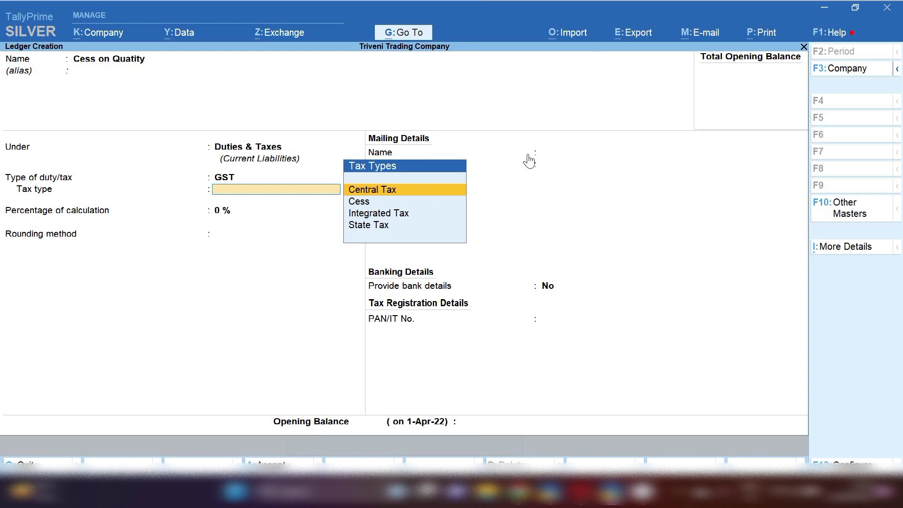
pyautogui.press('Down')
pyautogui.press('Return')
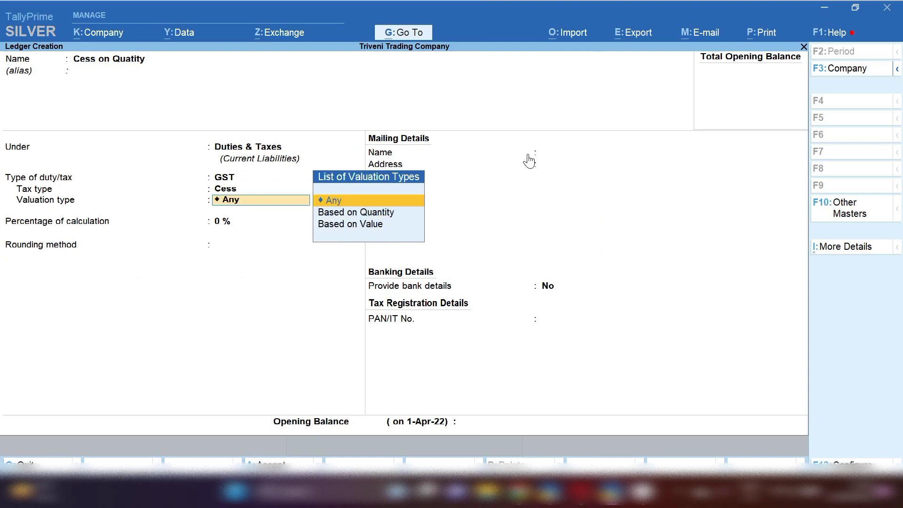
pyautogui.press('Down')
pyautogui.press('Return')
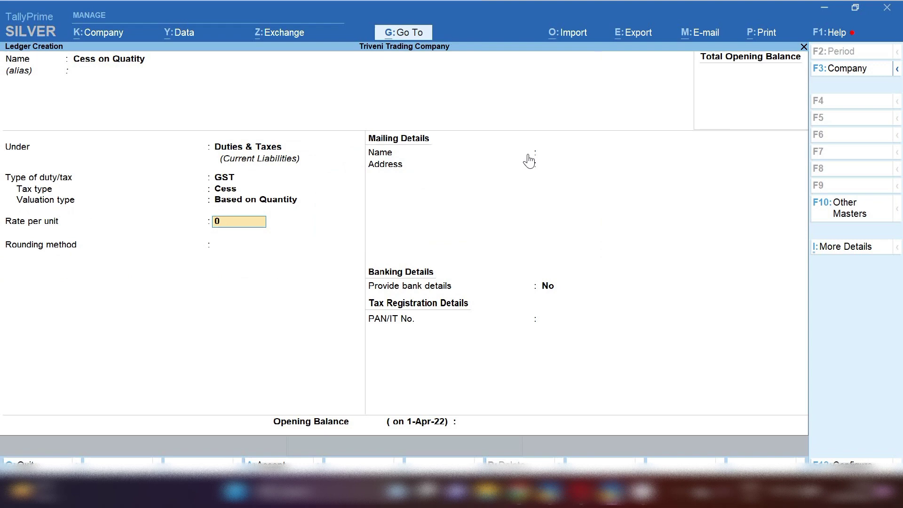
pyautogui.hotkey('ctrl', 'a')
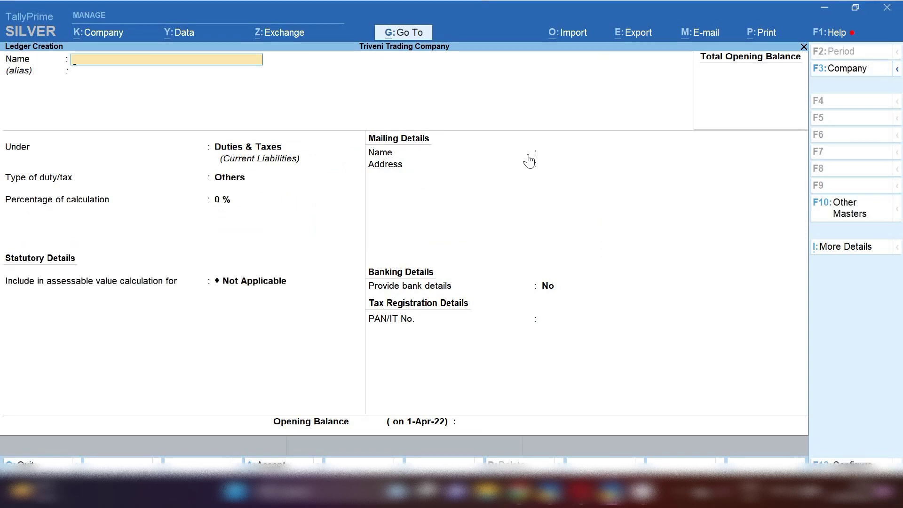
# - Create 'Cess on Value' under Duties & Taxes with GST, Cess tax type, Based on Value
pyautogui.write('Cess')
pyautogui.write('on Value')
pyautogui.press('Return')
pyautogui.press('Return')
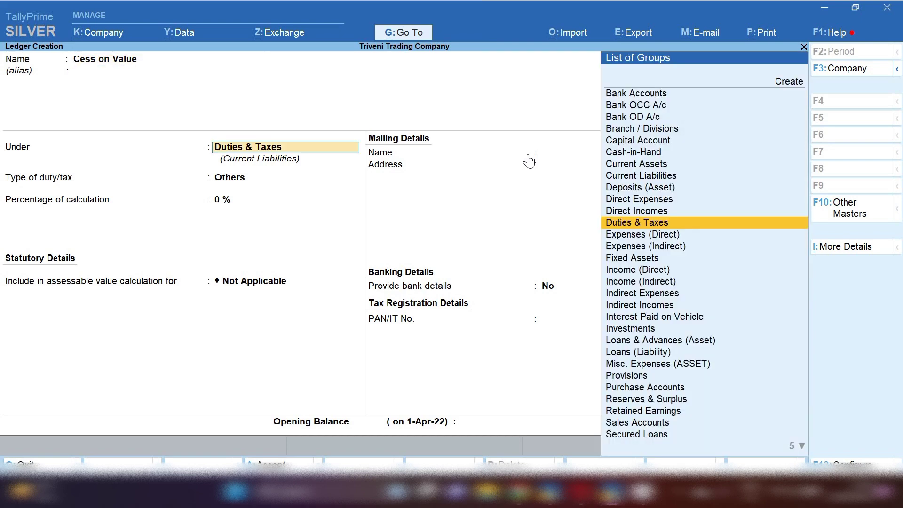
pyautogui.press('Return')
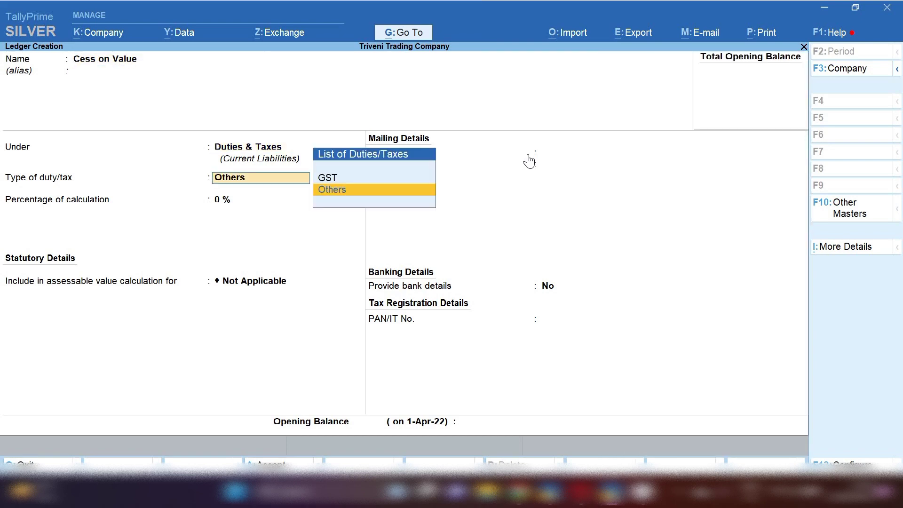
pyautogui.press('Up')
pyautogui.press('Return')
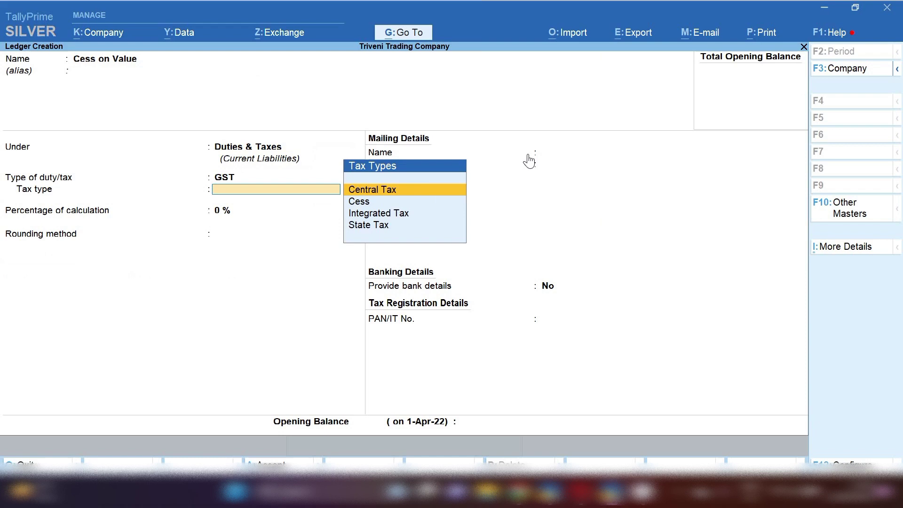
pyautogui.press('Down')
pyautogui.press('Return')
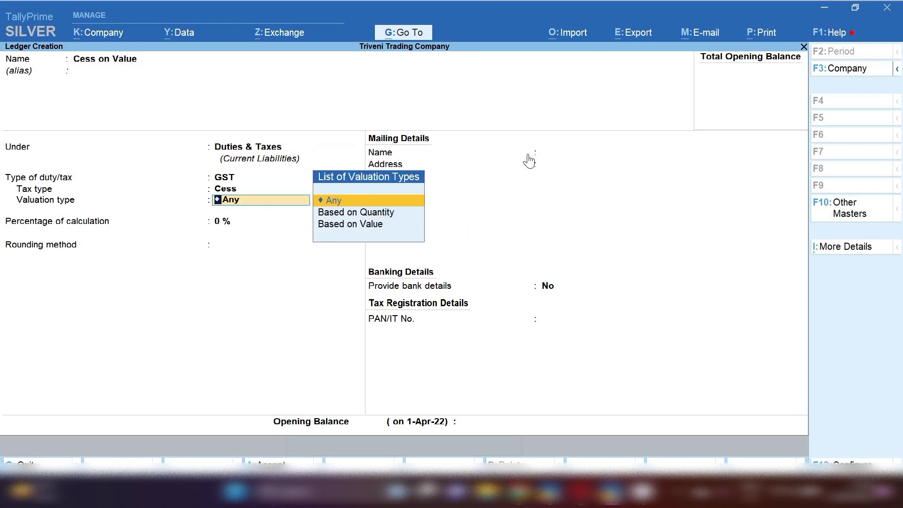
pyautogui.press('Down')
pyautogui.press('Down')
pyautogui.press('Return')
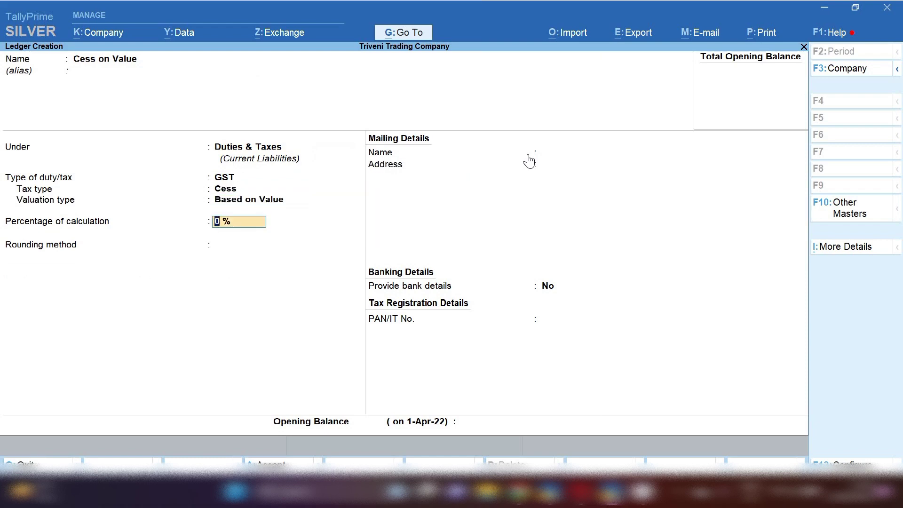
pyautogui.hotkey('ctrl', 'a')
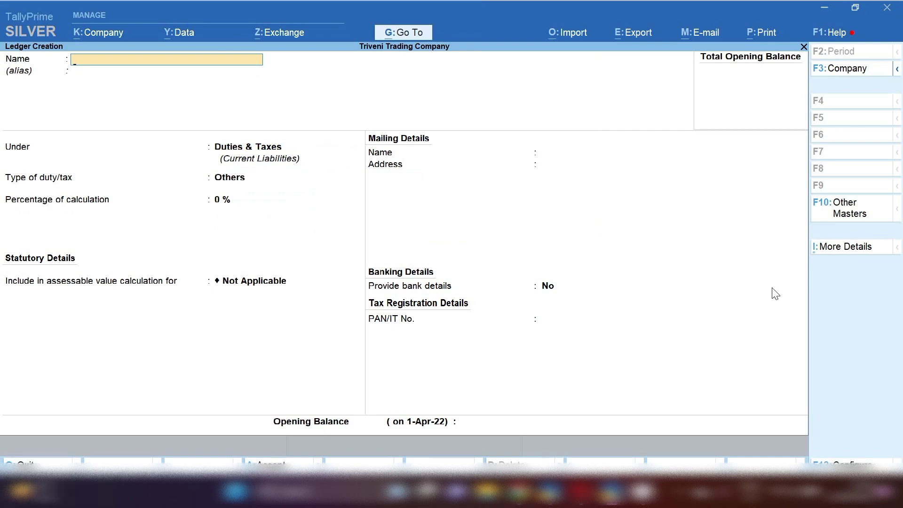
pyautogui.click(686, 500)
pyautogui.rightClick(678, 448)
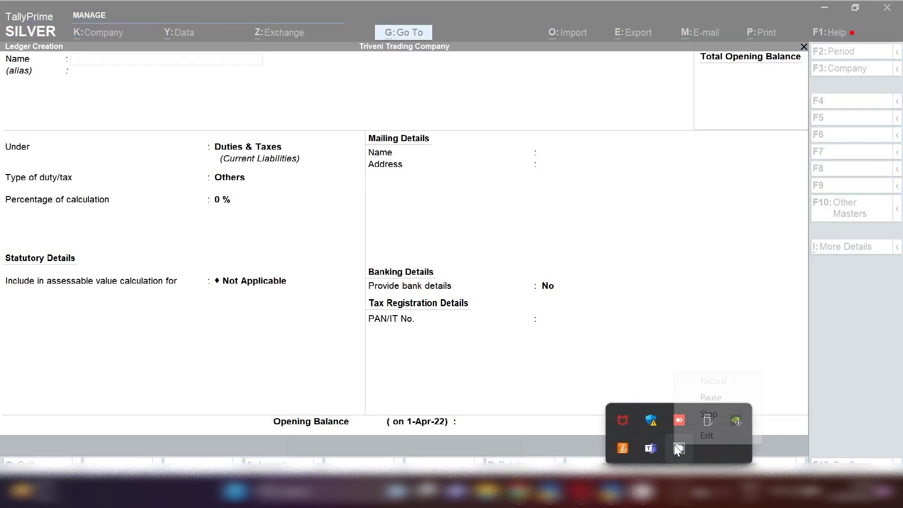